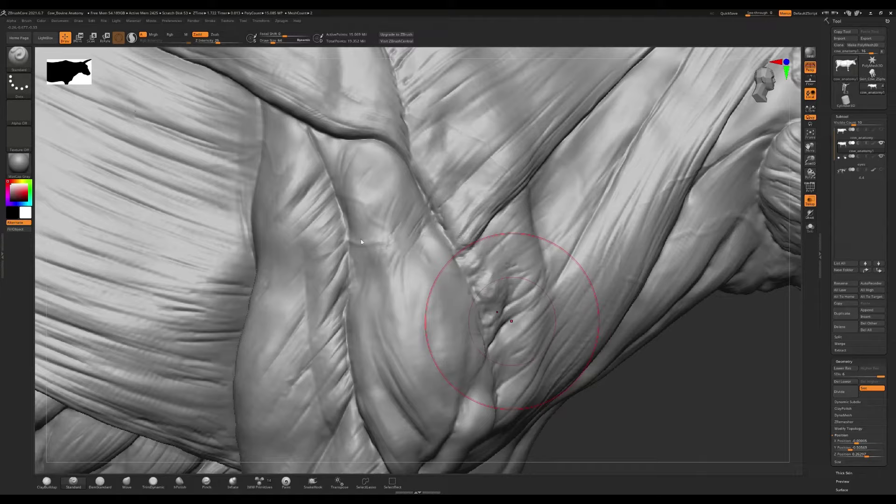
Inspect the horns and cow with the polygroup wireframe, dropping and restoring subdivision levels.
key("f")
mouse_move(700, 420)
left_mouse_down()
mouse_move(607, 411)
mouse_move(484, 354)
mouse_move(487, 327)
left_mouse_up()
key("shift+f")
key("shift+f")
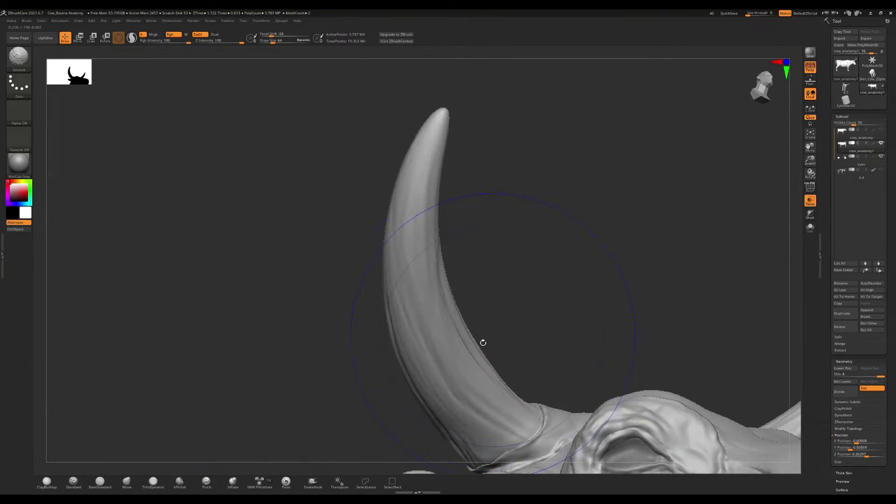
key("shift+d")
key("shift+d")
key("shift+d")
key("shift+f")
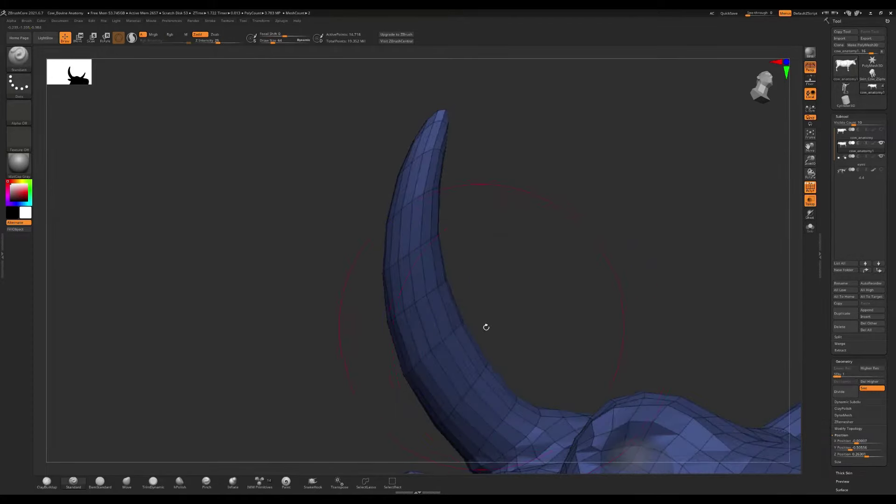
left_click_drag(486, 327, 539, 337, "shift")
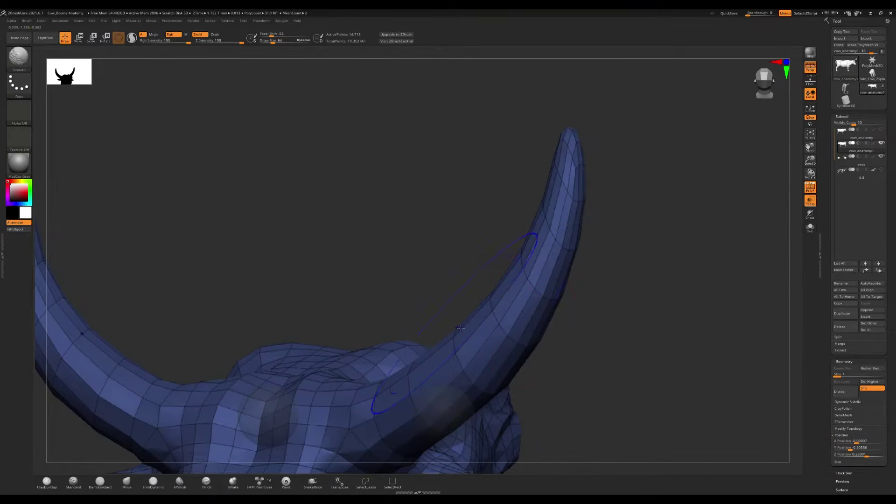
key("f")
key("shift+f")
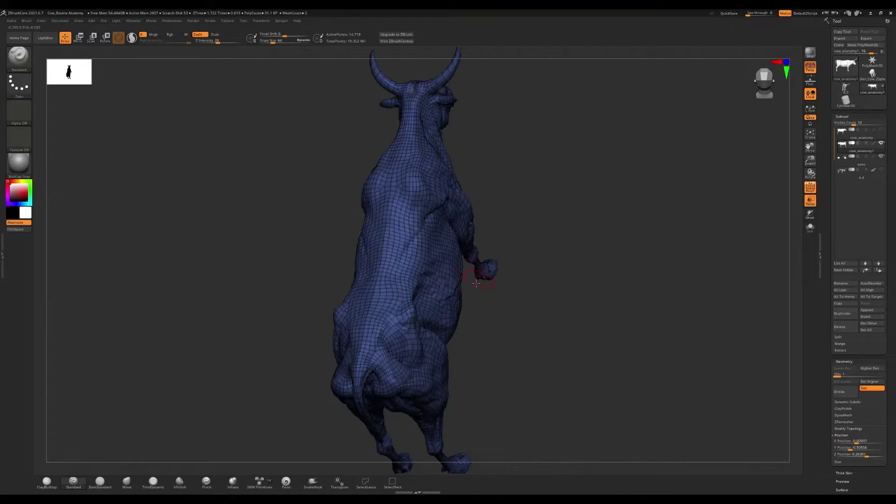
key("shift+f")
key("d")
mouse_move(509, 318)
left_mouse_down("shift")
mouse_move(512, 336)
mouse_move(473, 276)
left_mouse_up("shift")
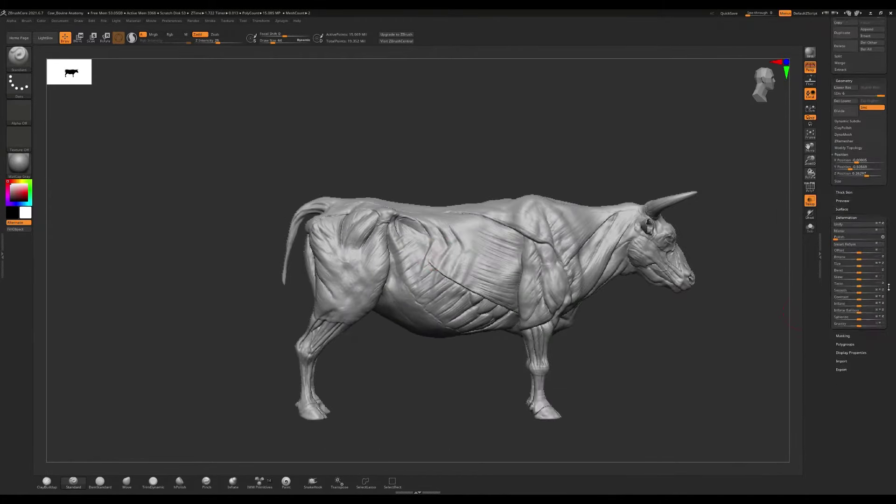
Open Tool > Deformation, examine torso, shoulder and head, then select Subtool 3.
scroll(854, 369, "down", 5)
left_click(849, 208)
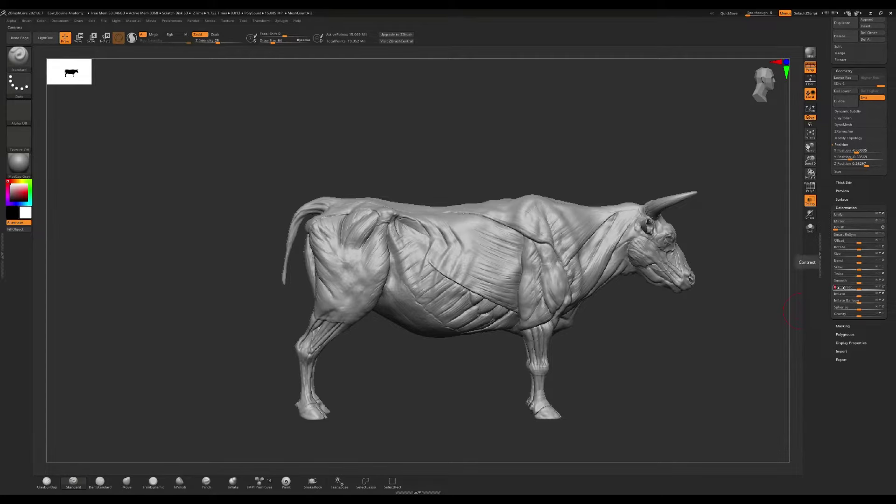
right_click_drag(502, 261, 561, 333, "ctrl")
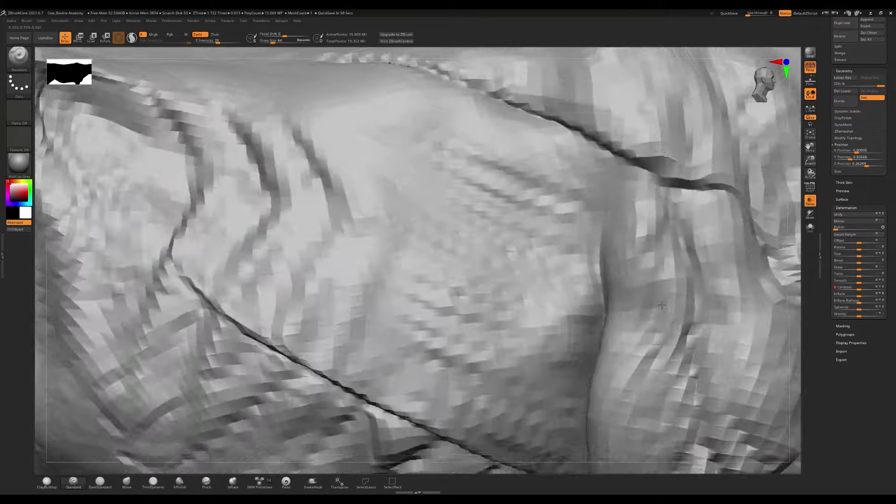
mouse_move(654, 280)
right_mouse_down()
mouse_move(492, 298)
mouse_move(612, 286)
mouse_move(632, 239)
mouse_move(552, 289)
right_mouse_up()
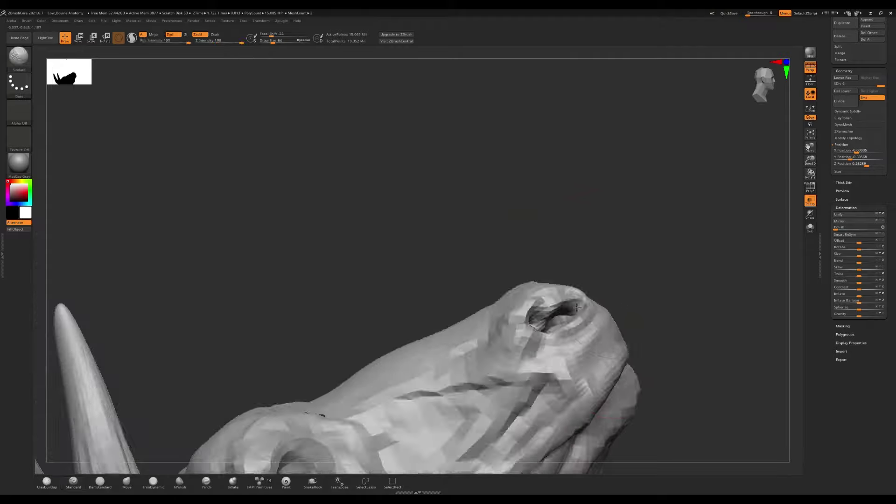
mouse_move(552, 290)
right_mouse_down()
mouse_move(609, 299)
mouse_move(585, 229)
mouse_move(560, 250)
mouse_move(549, 238)
right_mouse_up()
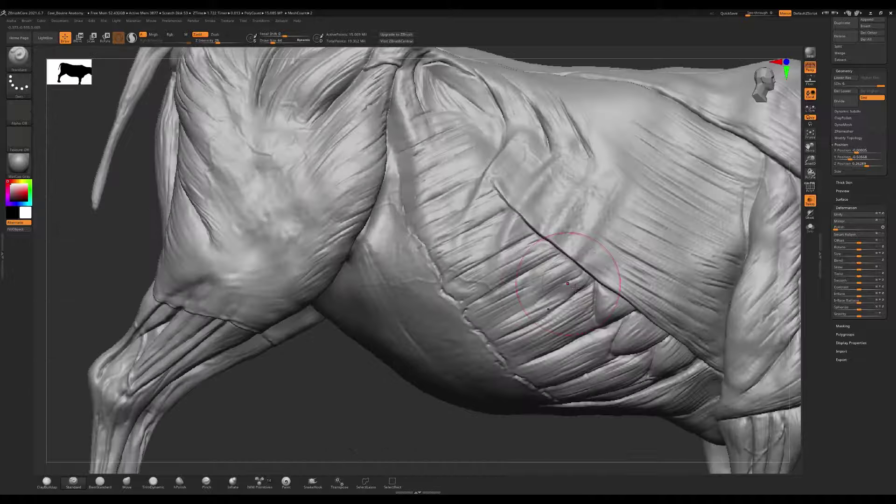
mouse_move(388, 263)
right_mouse_down()
mouse_move(512, 278)
mouse_move(641, 318)
right_mouse_up()
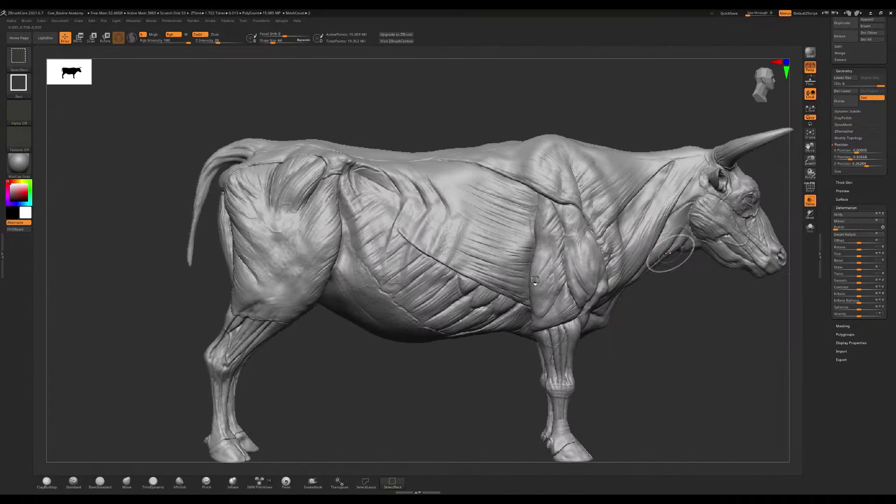
mouse_move(670, 252)
right_mouse_down()
mouse_move(653, 261)
mouse_move(700, 243)
mouse_move(753, 241)
right_mouse_up()
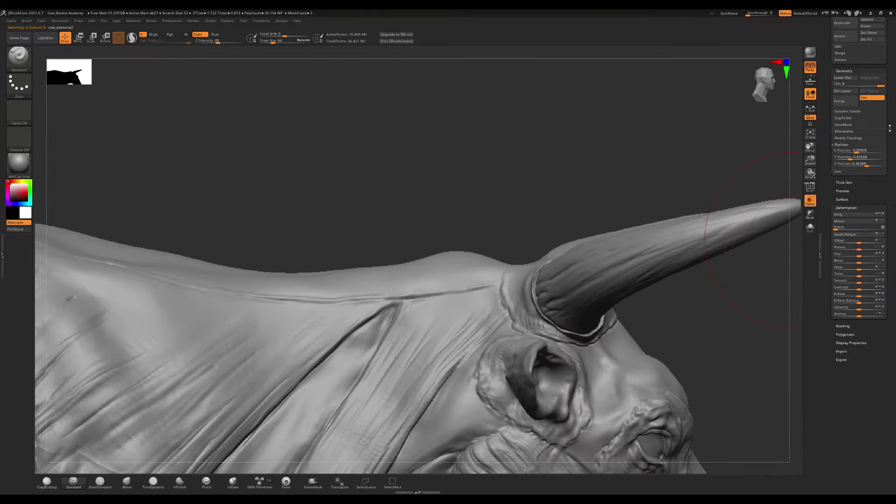
Select the cow body, drop it to SDiv 1, and make the skeleton visible with Transp.
scroll(868, 140, "up", 10)
left_click(877, 158)
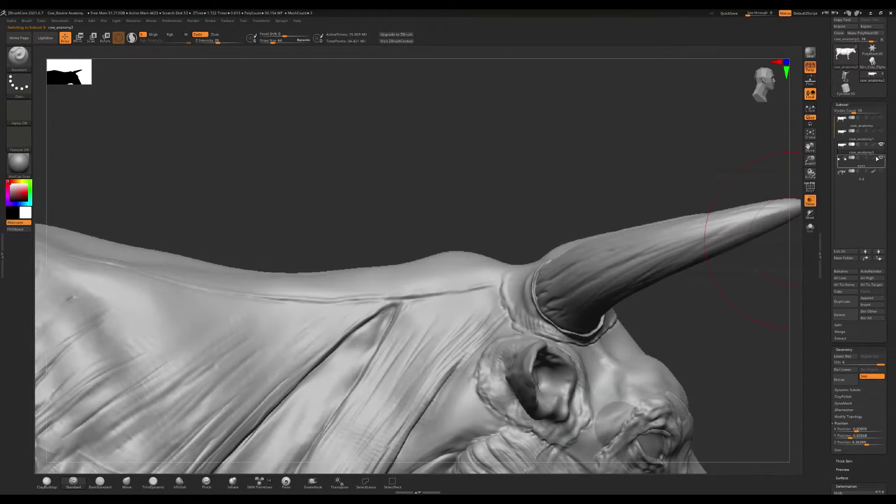
mouse_move(649, 310)
right_mouse_down()
mouse_move(480, 331)
mouse_move(522, 358)
right_mouse_up()
key("shift+d")
key("shift+d")
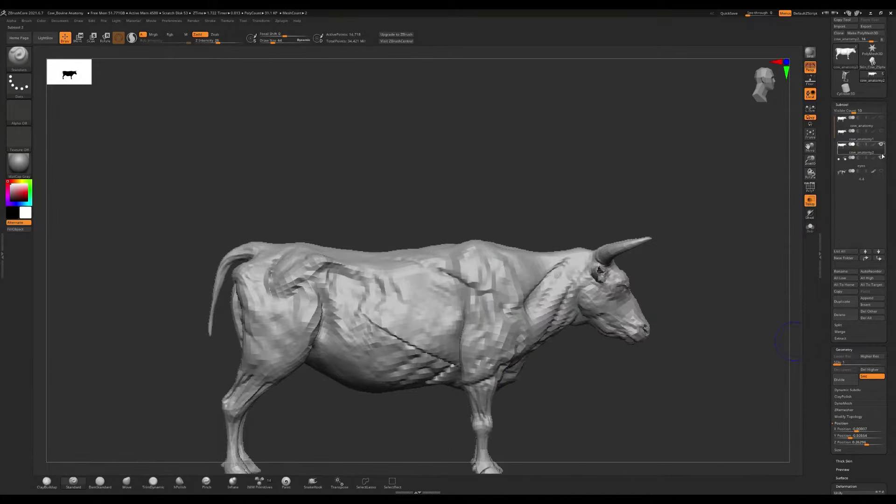
left_click(882, 172)
mouse_move(490, 322)
right_mouse_down()
mouse_move(558, 317)
mouse_move(536, 320)
mouse_move(580, 365)
mouse_move(584, 356)
mouse_move(610, 363)
mouse_move(616, 296)
right_mouse_up()
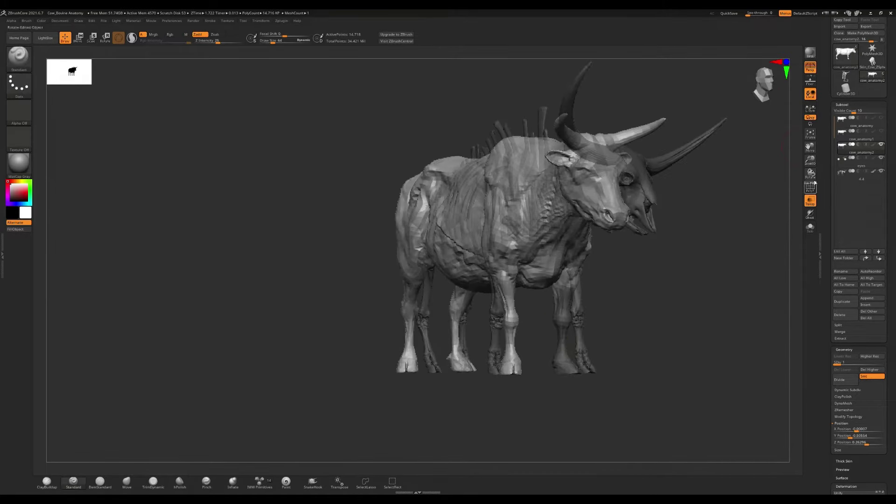
Make the body opaque, inspect belly, chest and front leg, and clear its mask.
key("ctrl+shift+t")
mouse_move(653, 401)
right_mouse_down()
mouse_move(632, 303)
mouse_move(652, 263)
mouse_move(607, 227)
mouse_move(520, 260)
mouse_move(524, 246)
right_mouse_up()
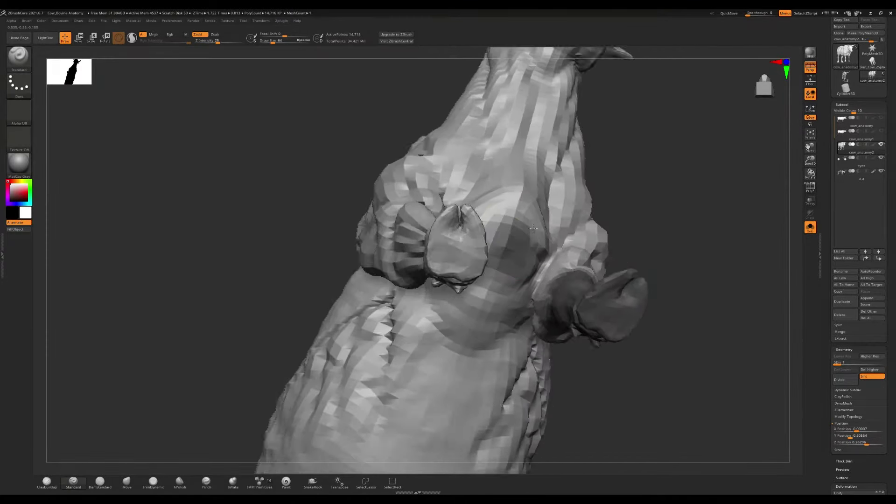
right_click_drag(513, 276, 577, 232)
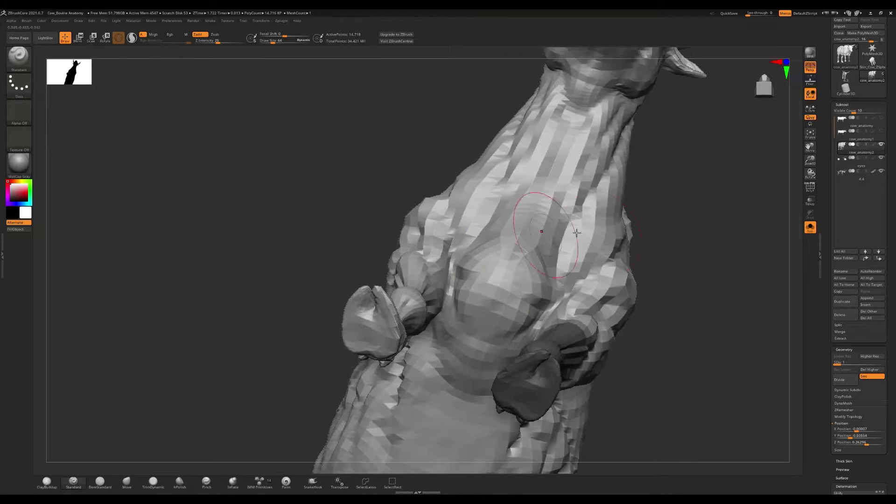
scroll(872, 477, "down", 3)
scroll(880, 453, "down", 3)
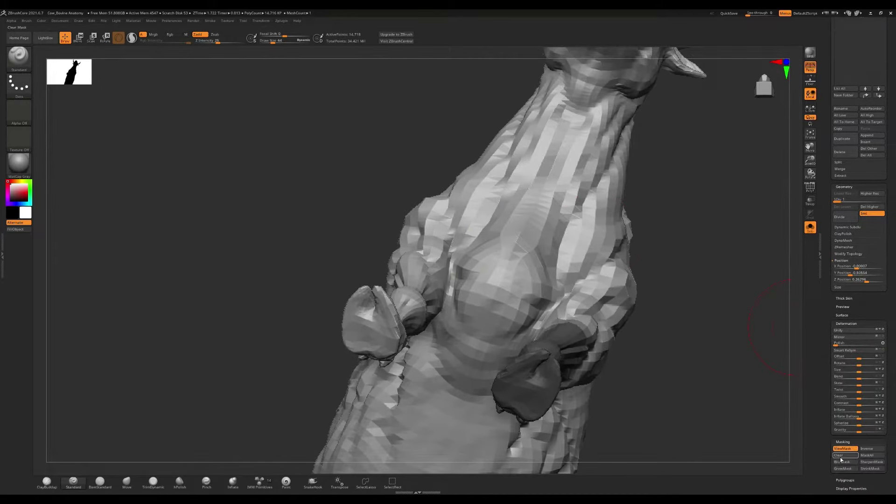
mouse_move(700, 364)
right_mouse_down()
mouse_move(680, 336)
mouse_move(660, 200)
mouse_move(521, 287)
right_mouse_up()
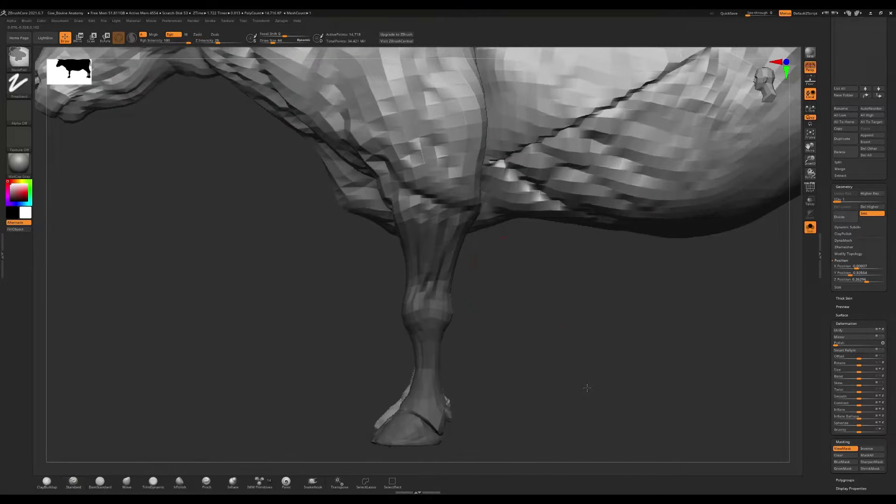
Show the skeleton beside the body and start masking so only the front lower leg is free.
left_click(810, 228)
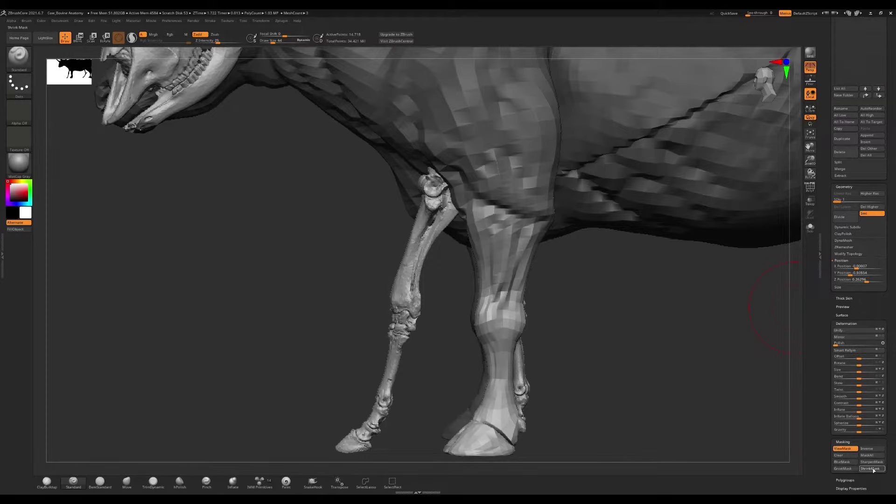
key("ctrl")
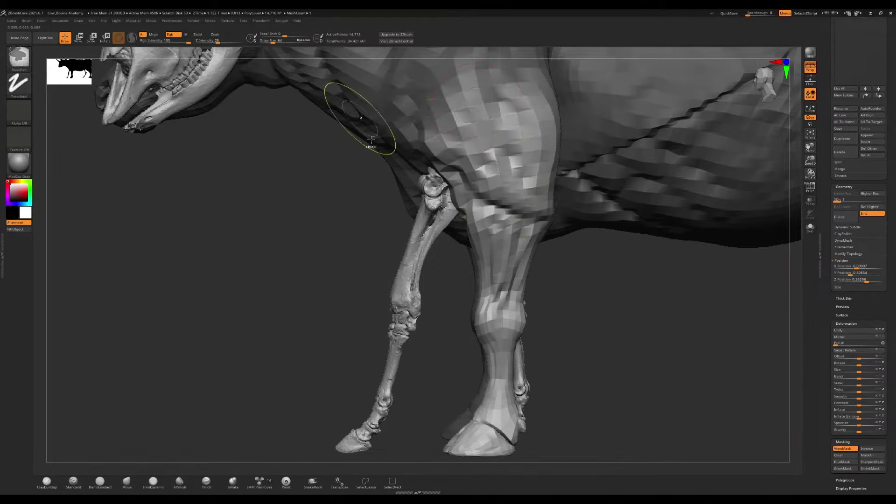
mouse_move(356, 117)
right_mouse_down()
mouse_move(526, 175)
mouse_move(546, 207)
right_mouse_up()
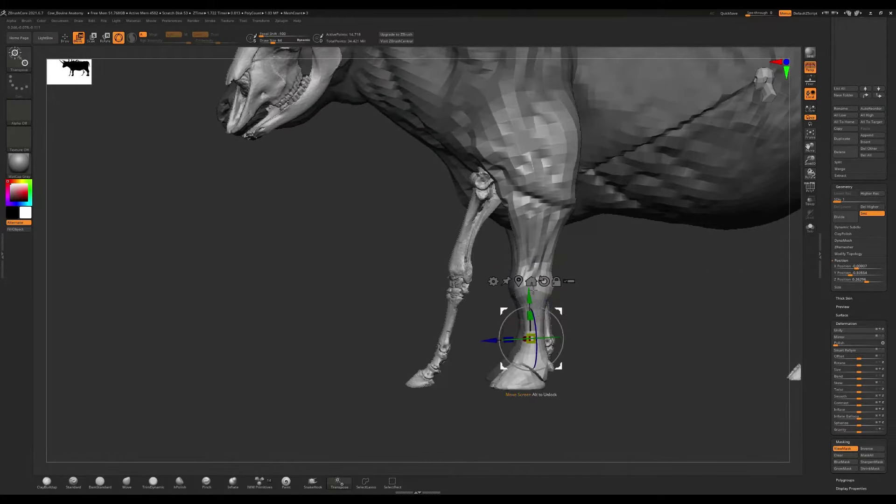
Rotate and shift the unmasked front lower leg onto the skeleton's leg bones.
right_click_drag(539, 109, 446, 158)
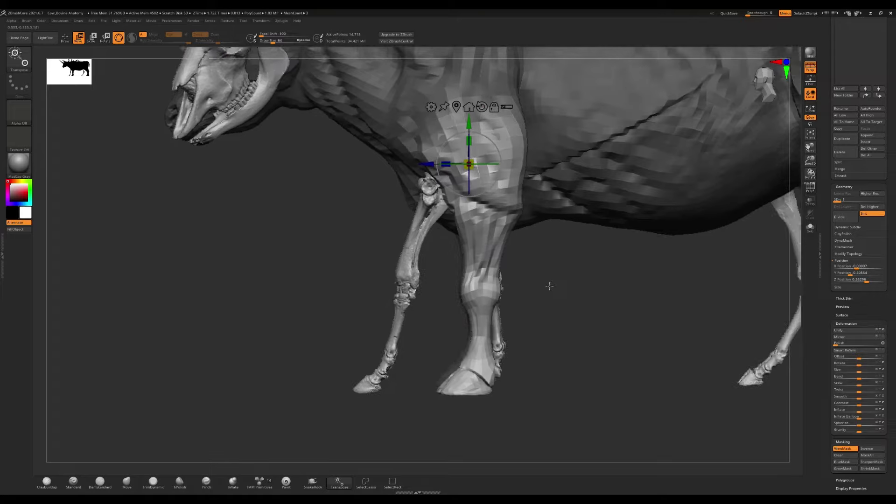
mouse_move(460, 179)
left_mouse_down()
mouse_move(447, 159)
mouse_move(427, 164)
mouse_move(435, 157)
mouse_move(583, 224)
left_mouse_up()
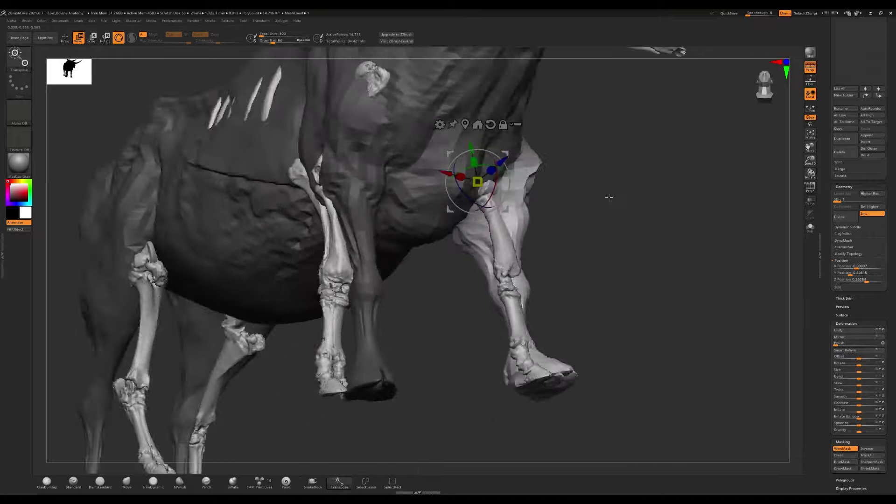
mouse_move(471, 172)
left_mouse_down()
mouse_move(433, 188)
mouse_move(523, 228)
left_mouse_up()
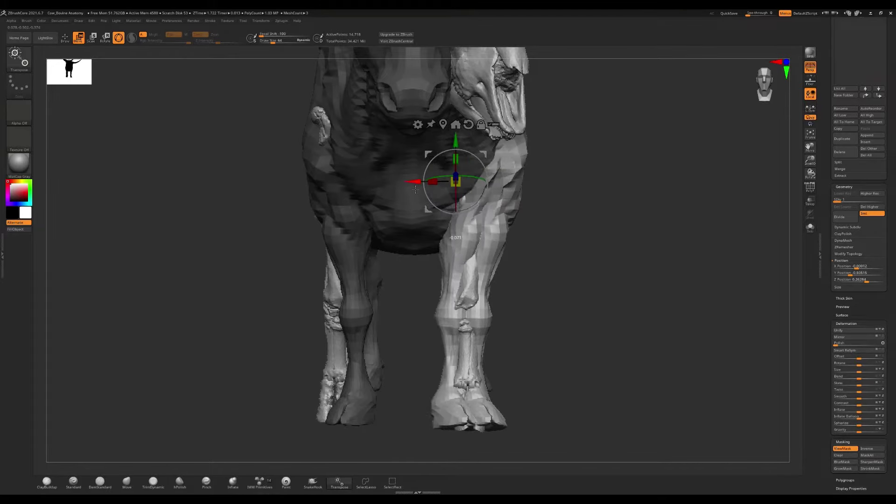
scroll(859, 187, "up", 5)
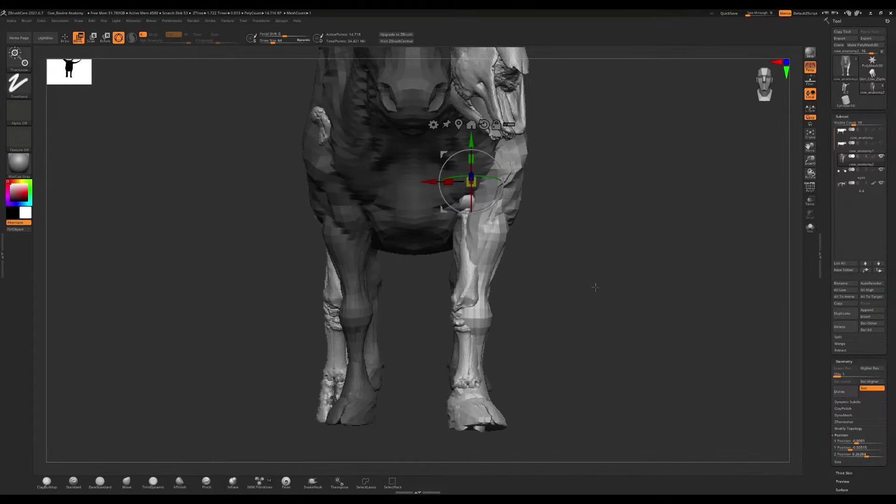
Mask the front left lower leg from knee to hoof and show the skeleton again.
mouse_move(595, 287)
left_mouse_down()
mouse_move(550, 215)
mouse_move(519, 246)
mouse_move(561, 238)
left_mouse_up()
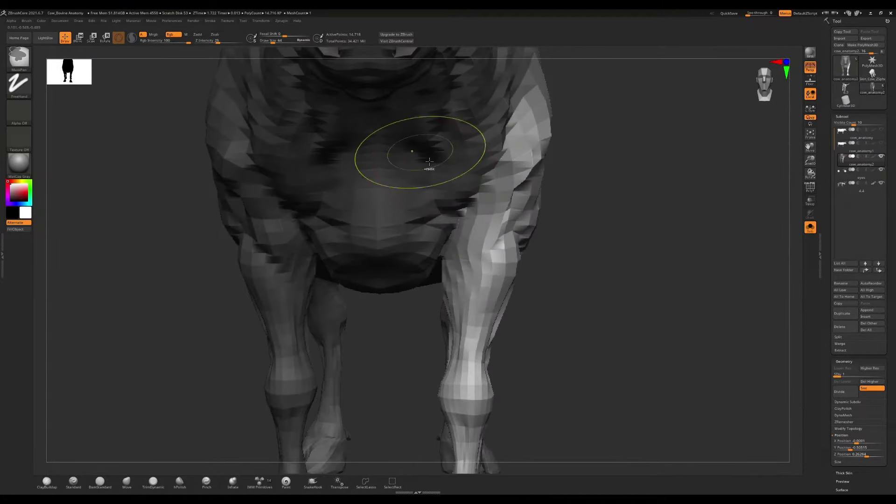
left_click_drag(430, 162, 566, 235)
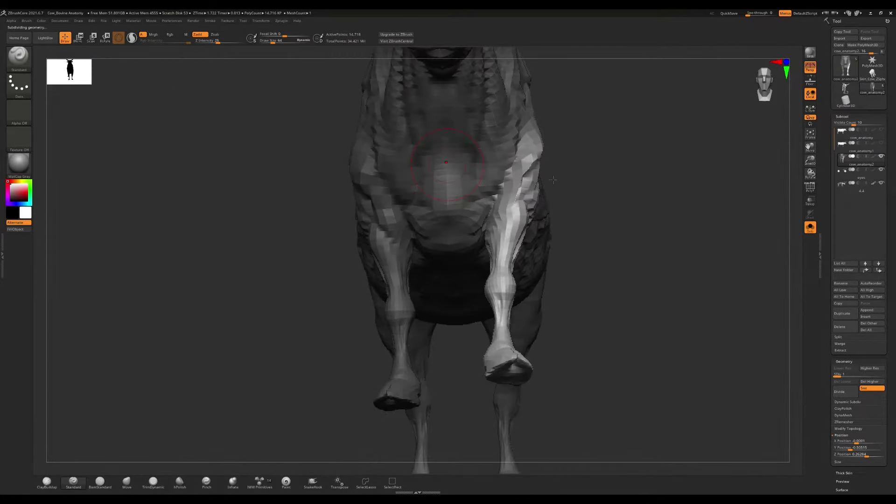
mouse_move(553, 180)
left_mouse_down()
mouse_move(514, 182)
mouse_move(566, 190)
mouse_move(582, 244)
mouse_move(283, 391)
mouse_move(340, 437)
left_mouse_up()
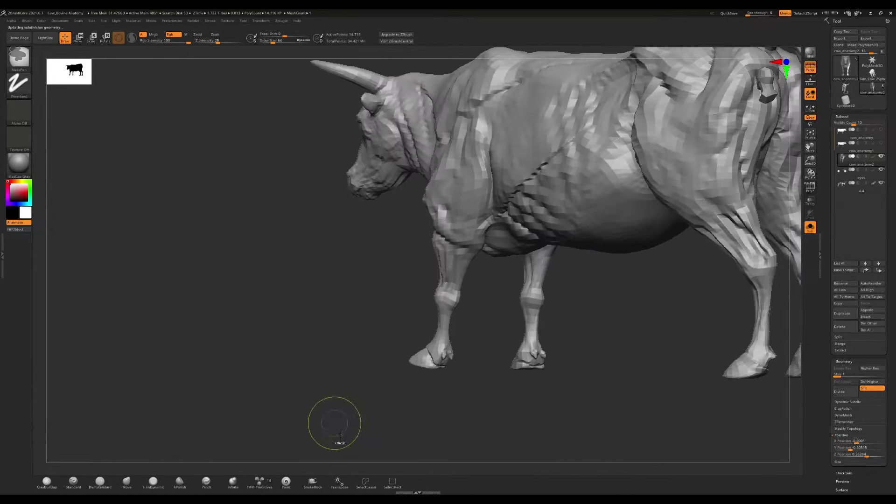
left_click_drag(437, 354, 451, 299, "ctrl")
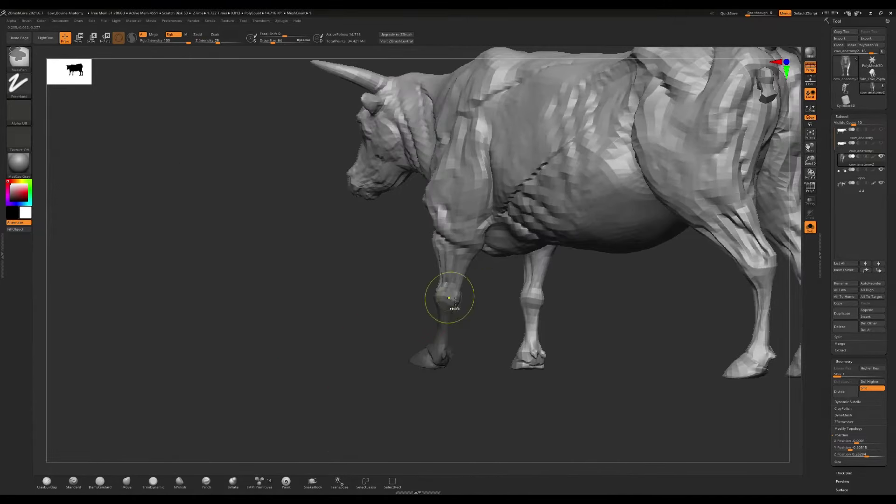
mouse_move(327, 281)
left_mouse_down()
mouse_move(303, 327)
mouse_move(348, 310)
mouse_move(330, 251)
left_mouse_up()
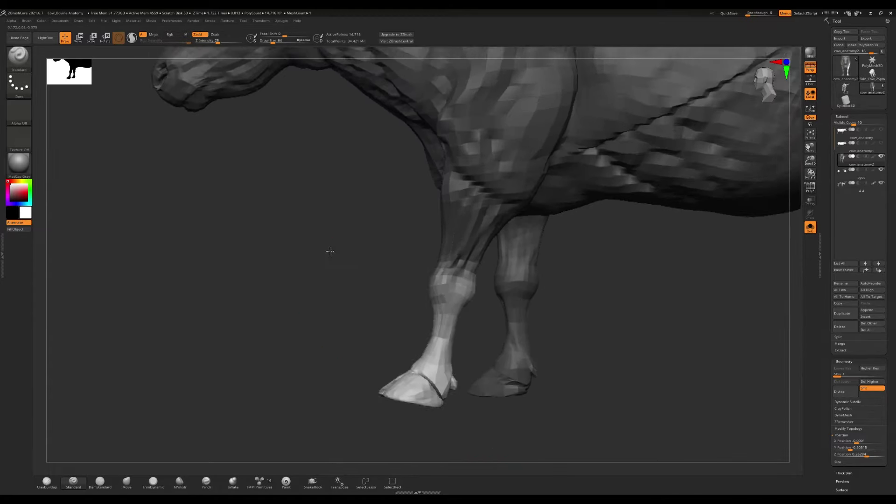
key("ctrl+shift+s")
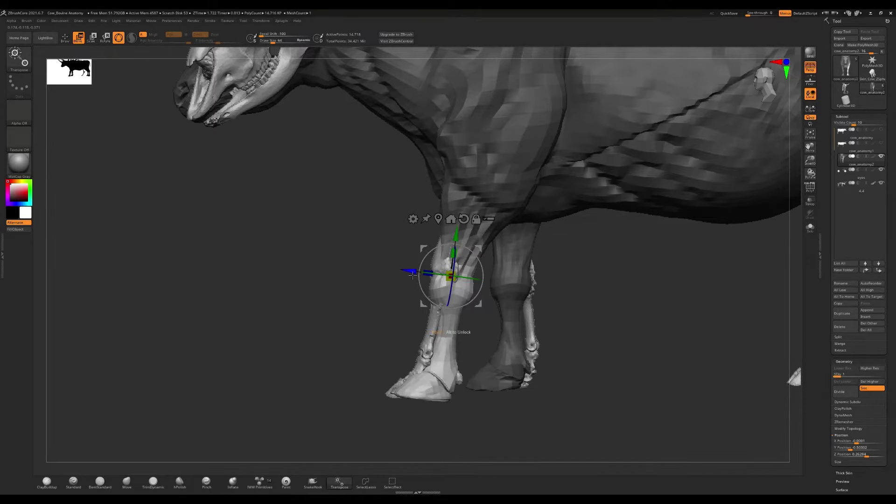
Mask the near foreleg's hoof and invert the mask to free the lower leg.
key("q")
right_click_drag(408, 275, 379, 405, "ctrl")
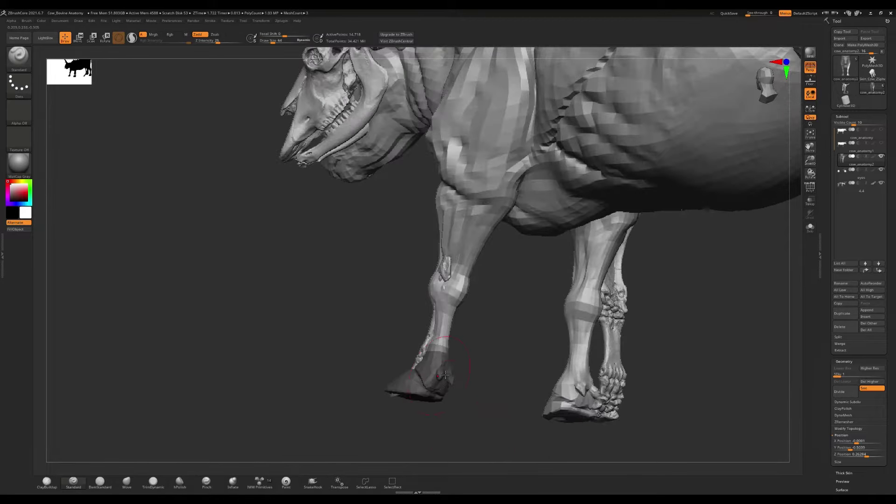
right_click_drag(445, 375, 454, 373)
left_click(475, 343, "ctrl")
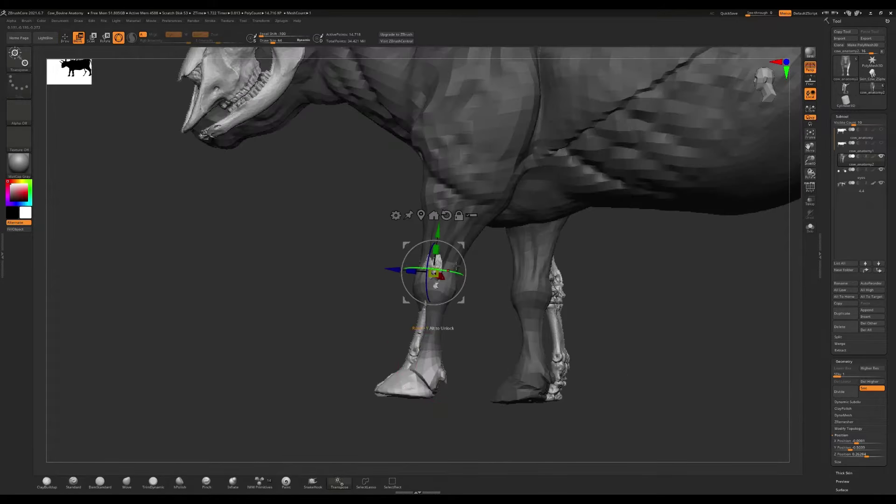
left_click_drag(457, 323, 667, 355)
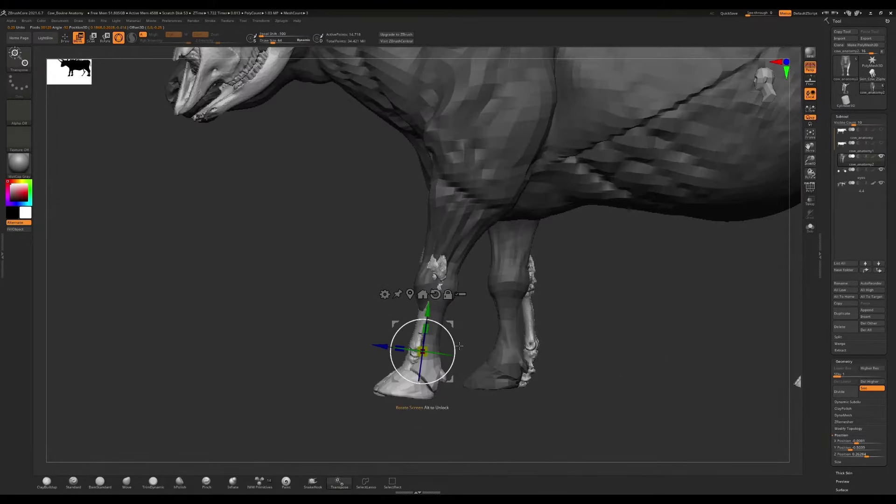
left_click_drag(396, 350, 487, 364)
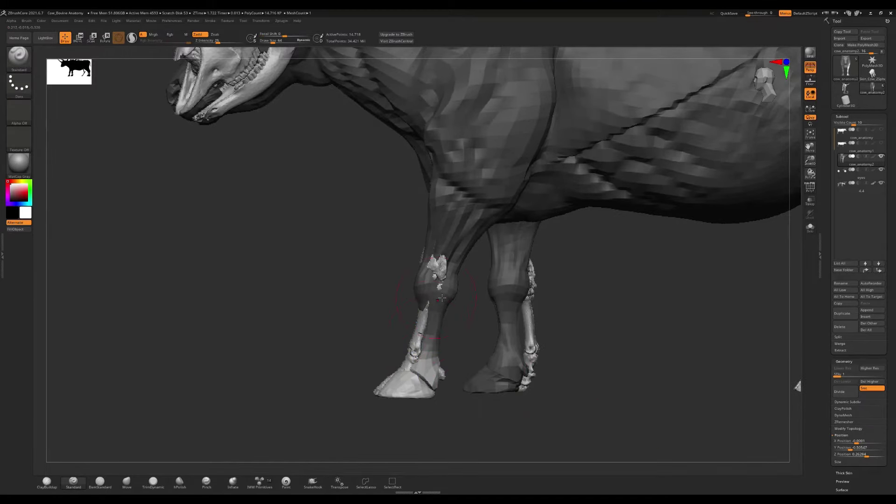
Redo the mask on the near lower leg, invert it, and check the fit from the front.
left_click(355, 414, "ctrl")
mouse_move(317, 436)
left_mouse_down("ctrl")
mouse_move(476, 272)
mouse_move(462, 242)
left_mouse_up("ctrl")
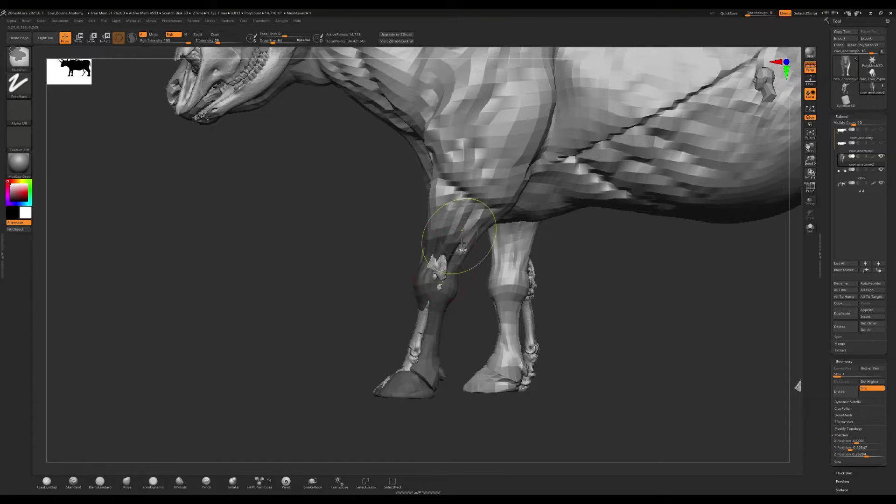
left_click(587, 344, "ctrl")
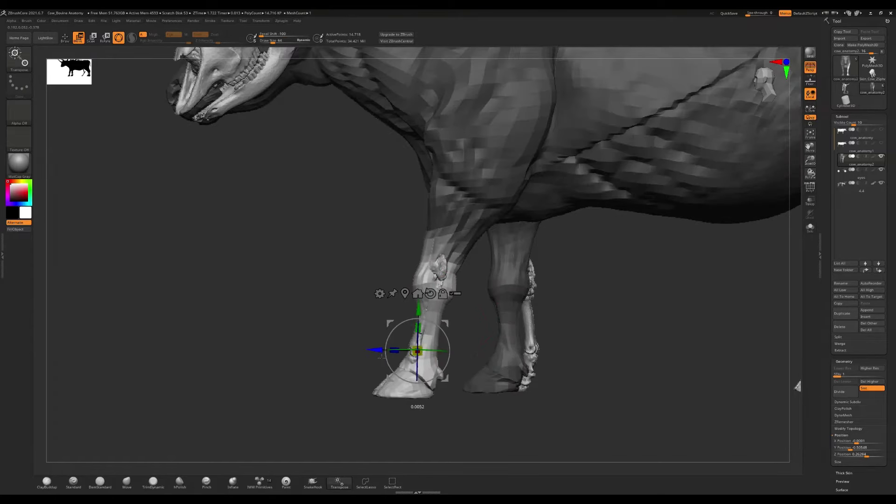
left_click_drag(537, 322, 625, 317)
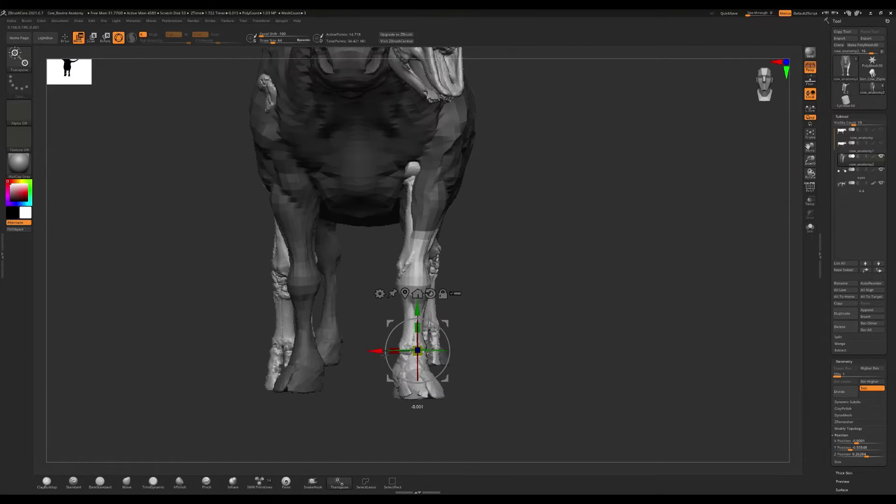
left_click_drag(583, 259, 417, 178)
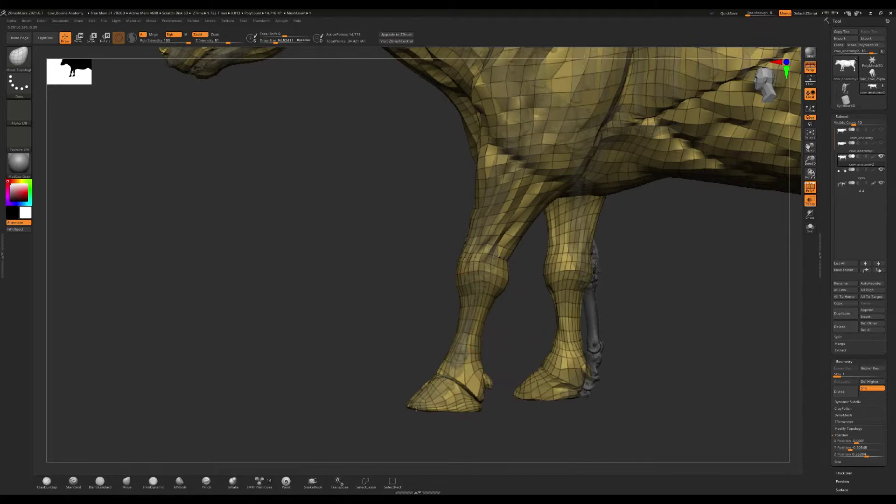
Reshape the front legs around the bones, then set the Transpose gizmo on the masked hind leg.
mouse_move(416, 409)
left_mouse_down()
mouse_move(452, 328)
mouse_move(587, 204)
mouse_move(499, 135)
mouse_move(630, 223)
mouse_move(686, 243)
mouse_move(413, 191)
left_mouse_up()
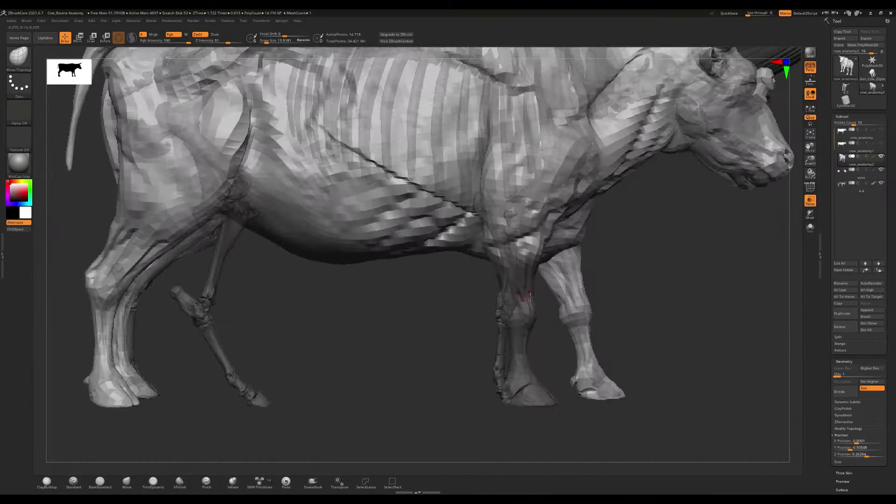
scroll(842, 390, "down", 5)
key("w")
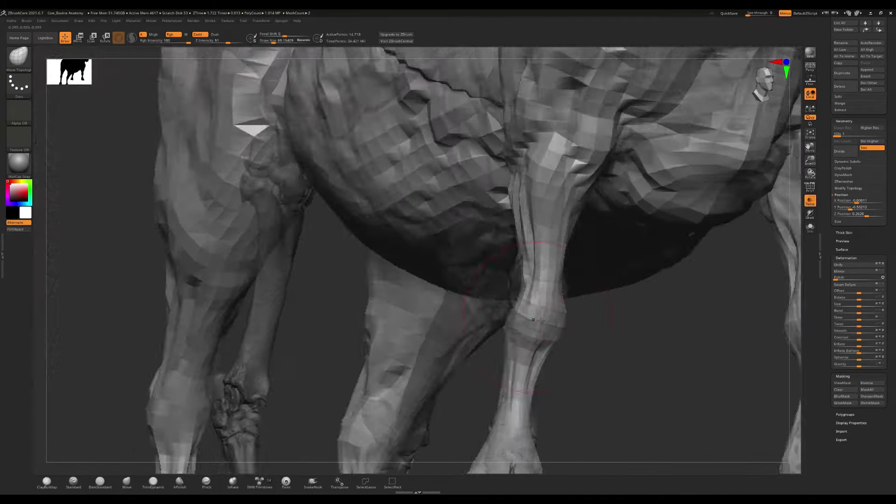
mouse_move(514, 311)
left_mouse_down()
mouse_move(563, 322)
mouse_move(490, 400)
left_mouse_up()
key("s")
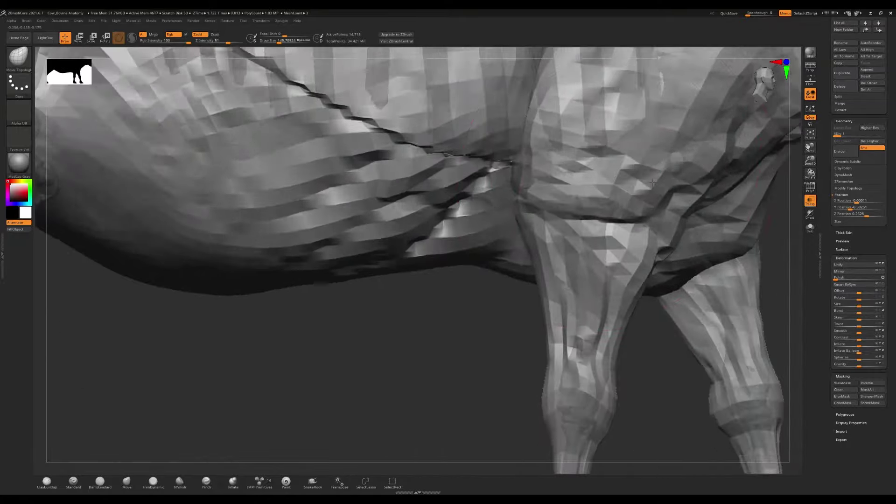
left_click_drag(652, 182, 776, 241)
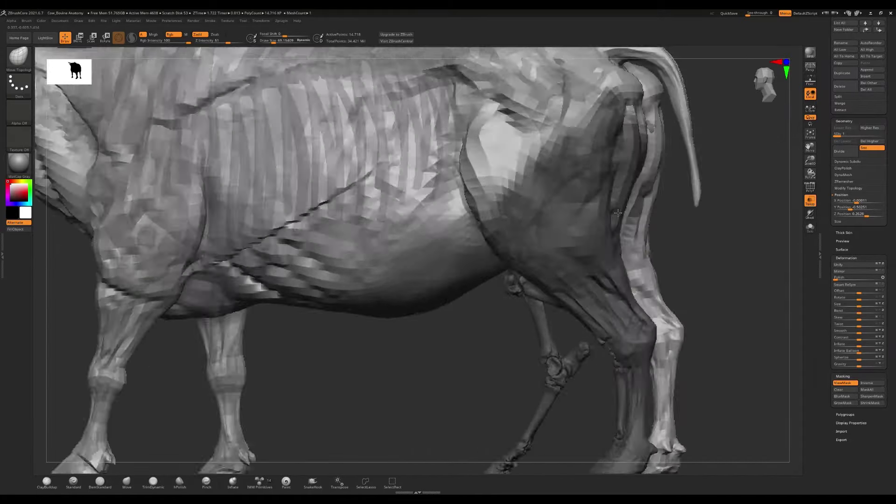
key("w")
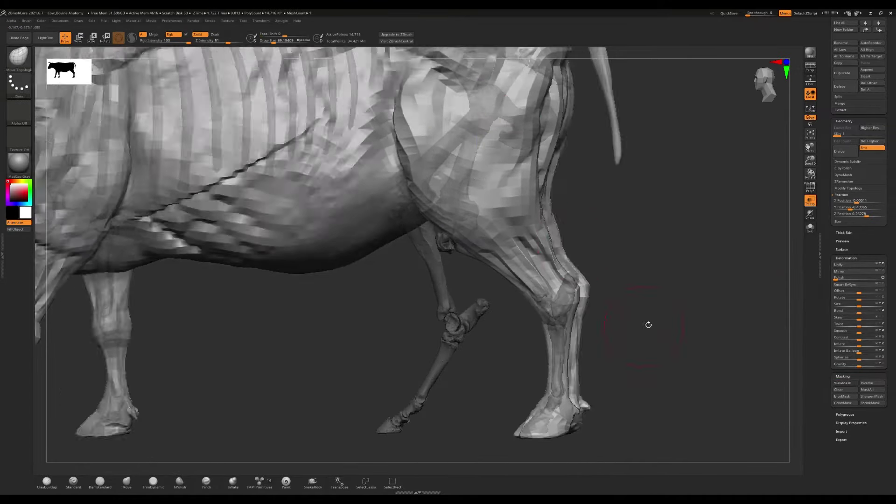
Rotate the hind leg into a stride, toggling between skeleton and cow_anatomy2 subtools.
left_click_drag(646, 324, 568, 255)
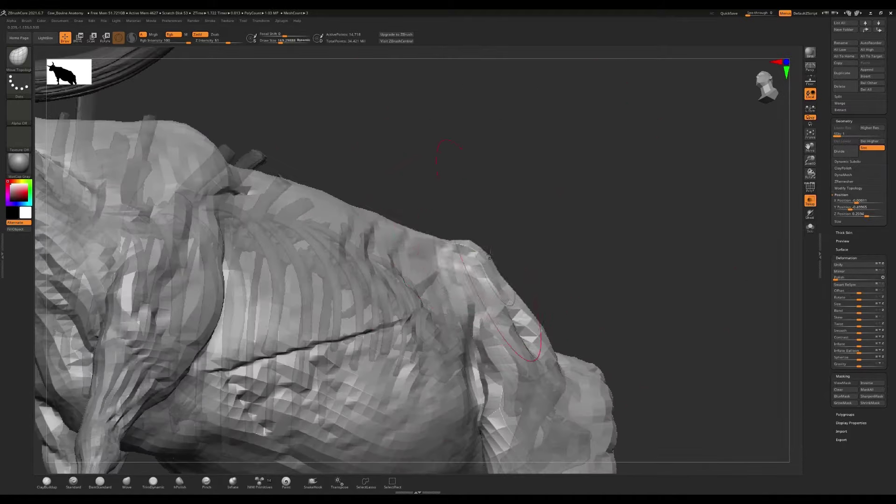
left_click_drag(489, 256, 509, 292)
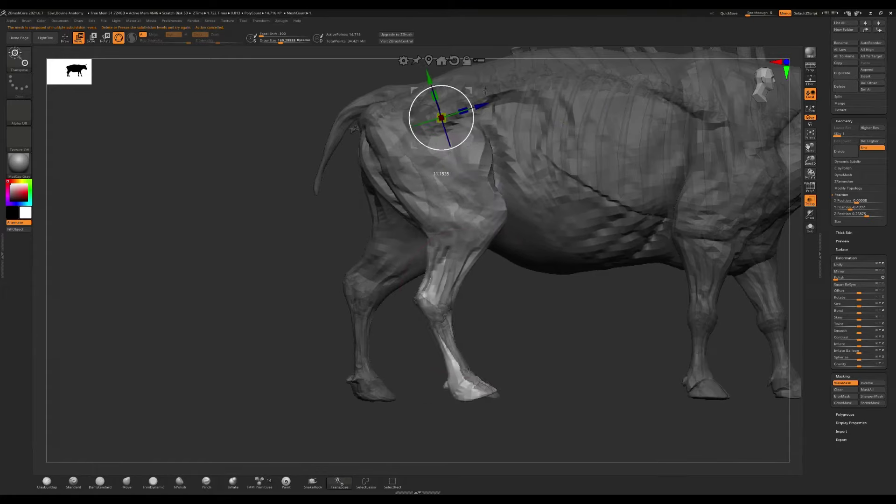
left_click(513, 389, "alt")
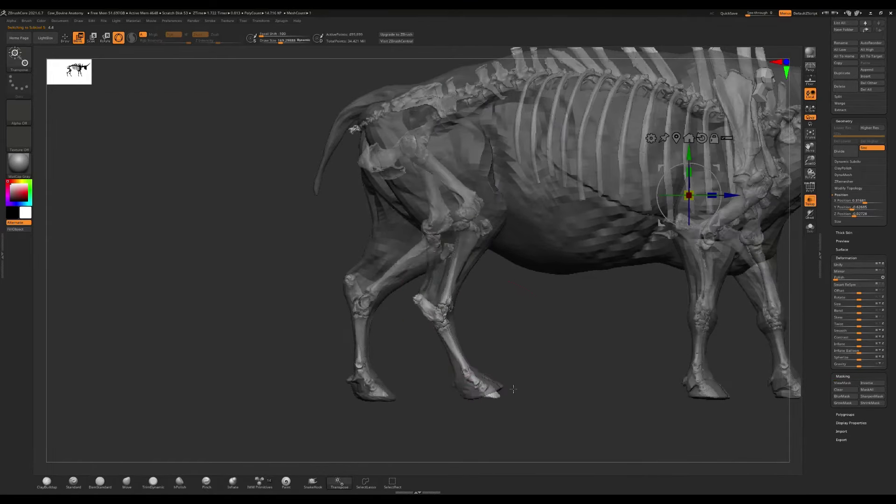
left_click(490, 350, "alt")
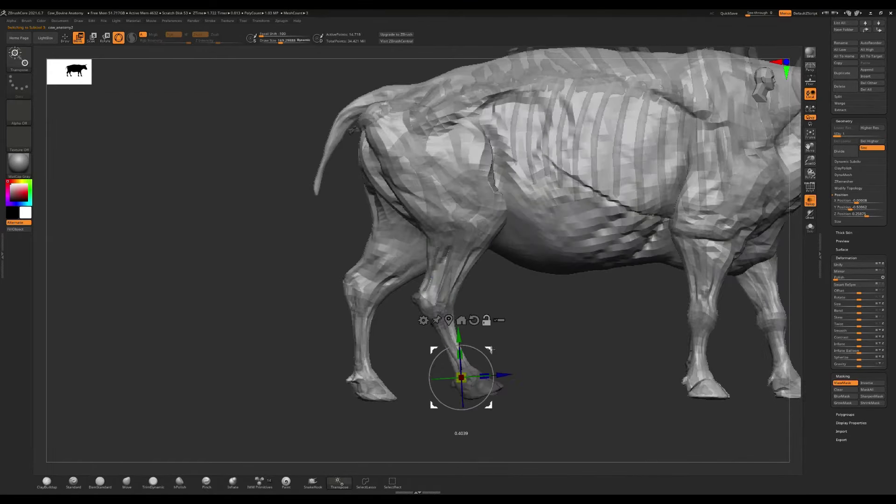
Mask and straighten the near foreleg with the Transpose gizmo, checking side and front views.
key("q")
key("space")
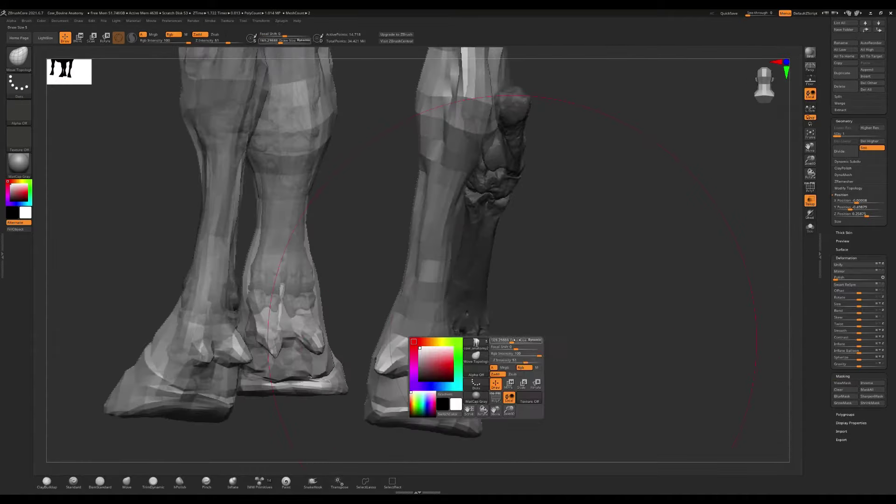
left_click_drag(518, 340, 390, 450, "ctrl")
left_click_drag(555, 360, 401, 413)
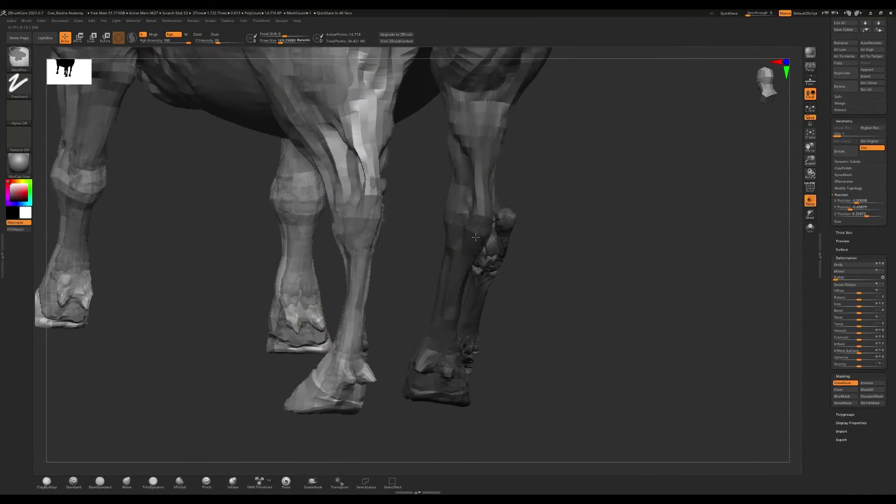
left_click_drag(482, 232, 475, 242)
mouse_move(497, 192)
left_mouse_down()
mouse_move(589, 251)
mouse_move(616, 254)
mouse_move(632, 282)
left_mouse_up()
key("q")
key("w")
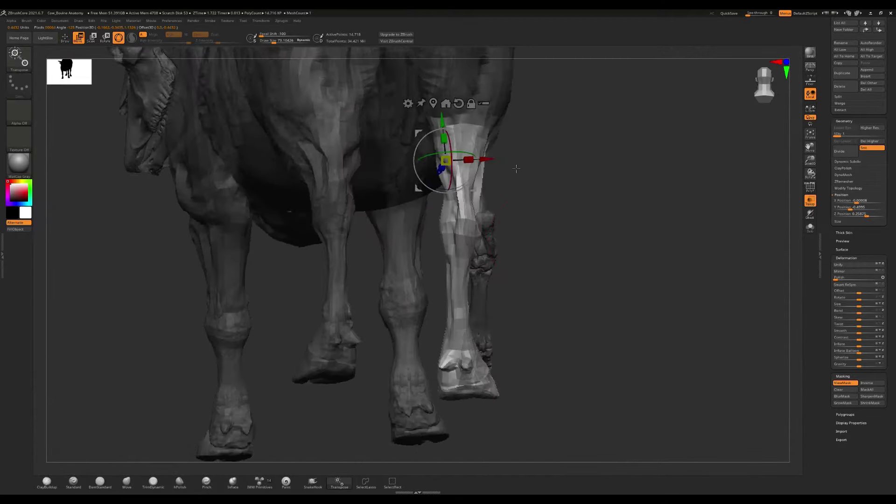
Smooth rough creases, then isolate the piece with Solo and Display Properties > Double.
key("q")
mouse_move(551, 227)
left_mouse_down()
mouse_move(552, 402)
mouse_move(513, 280)
mouse_move(493, 169)
mouse_move(607, 234)
mouse_move(653, 280)
mouse_move(700, 304)
left_mouse_up()
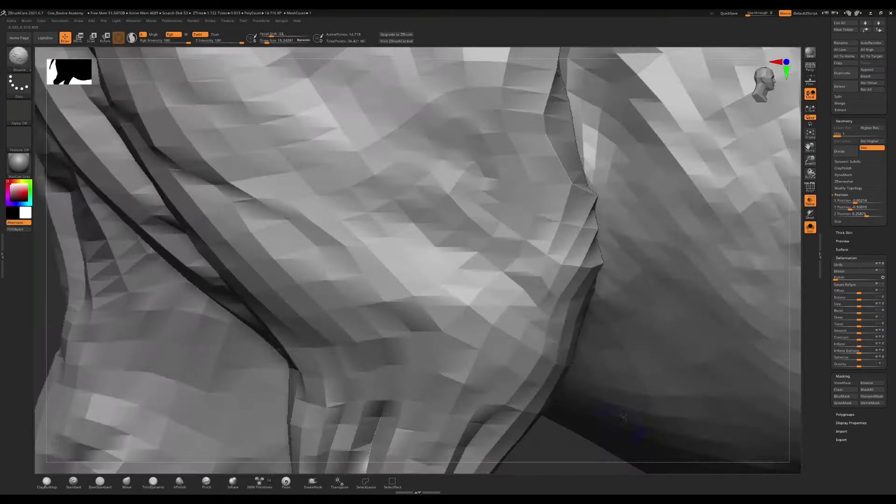
left_click(810, 227)
left_click(857, 423)
key("f")
mouse_move(584, 311)
left_mouse_down()
mouse_move(607, 298)
mouse_move(676, 296)
mouse_move(721, 251)
mouse_move(745, 298)
left_mouse_up()
Switch to the Move Topological brush, check a front close-up, and frame the whole cow.
key("b")
key("m")
key("t")
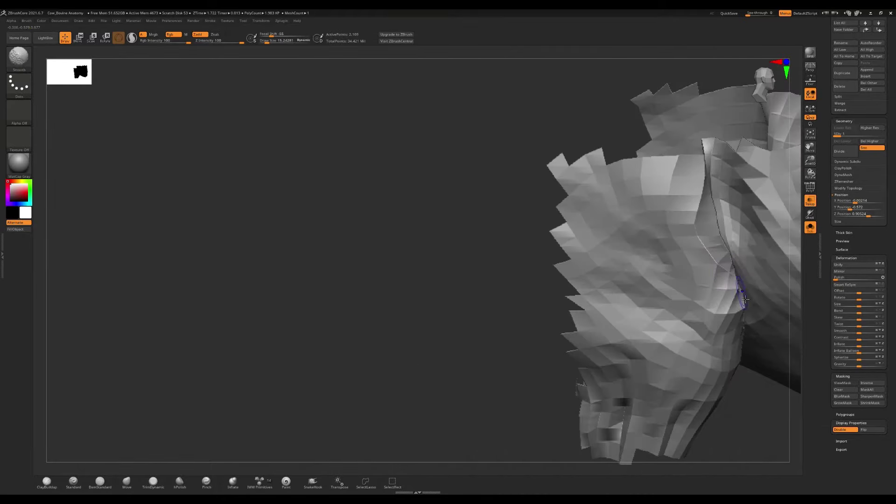
mouse_move(632, 256)
left_mouse_down()
mouse_move(568, 259)
mouse_move(566, 274)
mouse_move(525, 250)
left_mouse_up()
key("f")
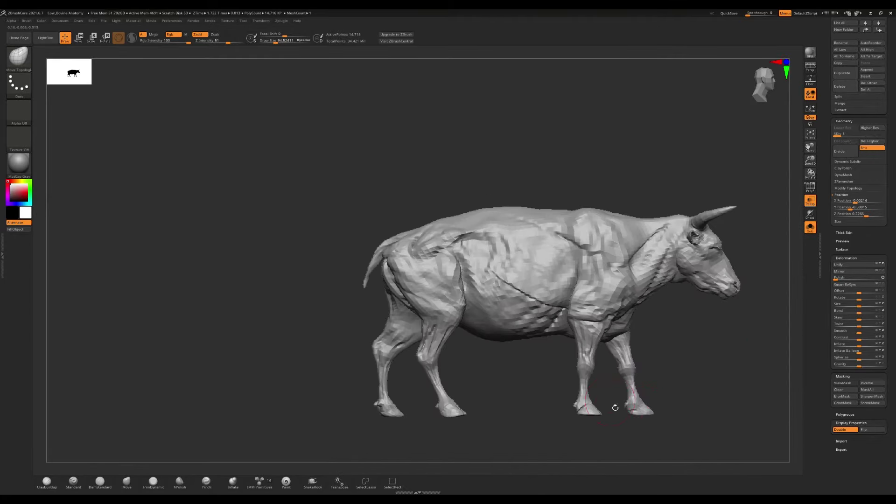
Raise the cow body's subdivision level, step back down a level, and review the smoother form.
mouse_move(290, 456)
left_mouse_down()
mouse_move(560, 391)
mouse_move(551, 437)
mouse_move(584, 419)
left_mouse_up()
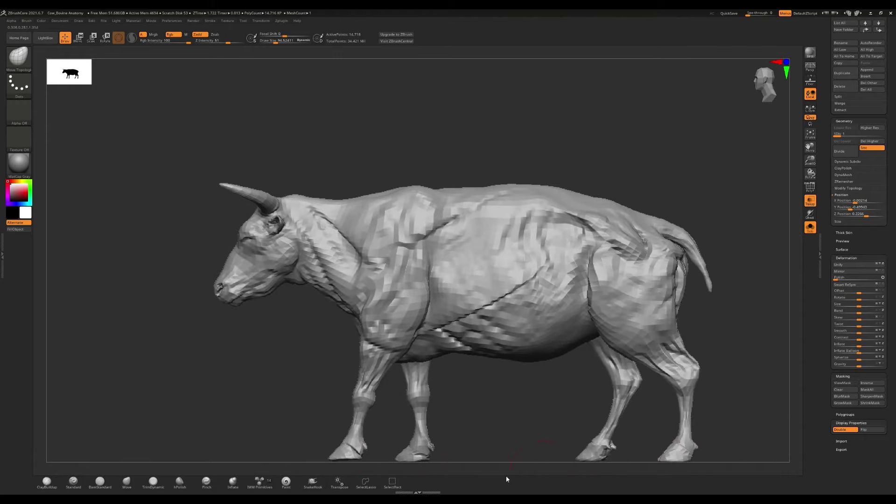
mouse_move(325, 181)
left_mouse_down()
mouse_move(313, 180)
mouse_move(430, 201)
mouse_move(519, 295)
mouse_move(620, 352)
mouse_move(512, 310)
mouse_move(565, 380)
left_mouse_up()
key("d")
key("d")
key("d")
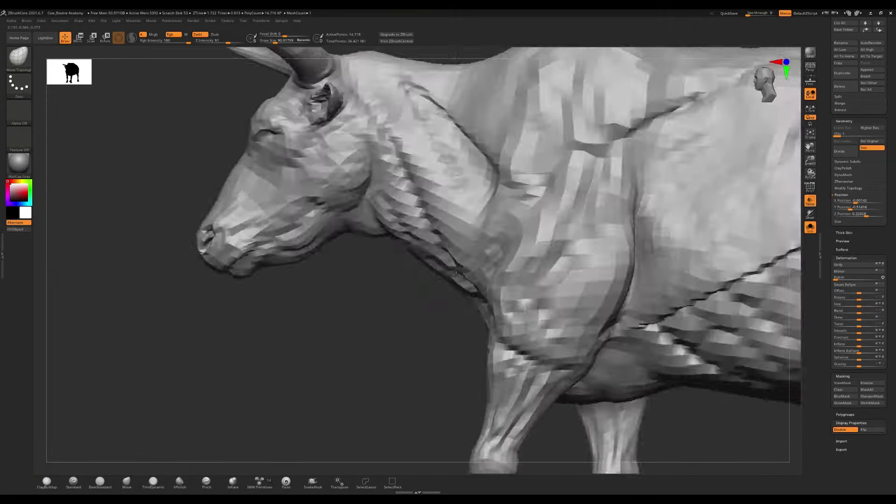
key("shift+d")
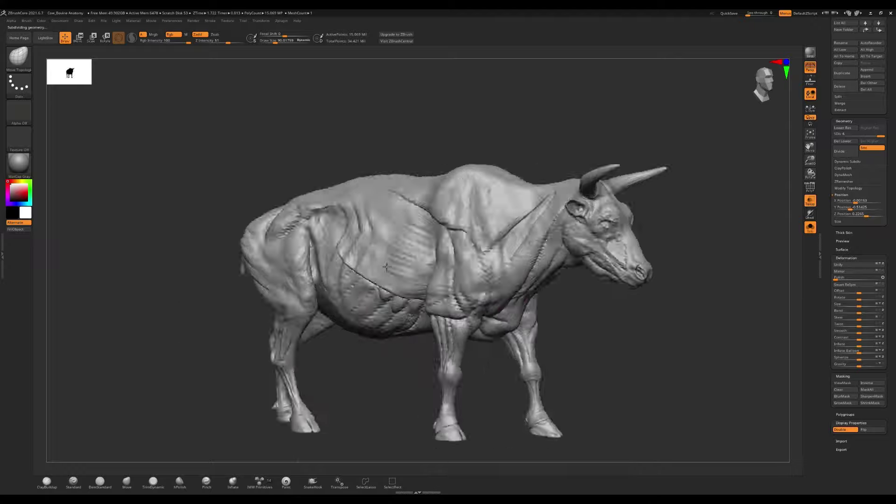
key("shift+d")
key("shift+d")
key("shift+d")
mouse_move(387, 267)
left_mouse_down()
mouse_move(254, 226)
mouse_move(420, 243)
left_mouse_up()
left_click_drag(700, 117, 700, 210, "alt")
mouse_move(514, 116)
left_mouse_down("alt")
mouse_move(368, 273)
mouse_move(291, 206)
left_mouse_up("alt")
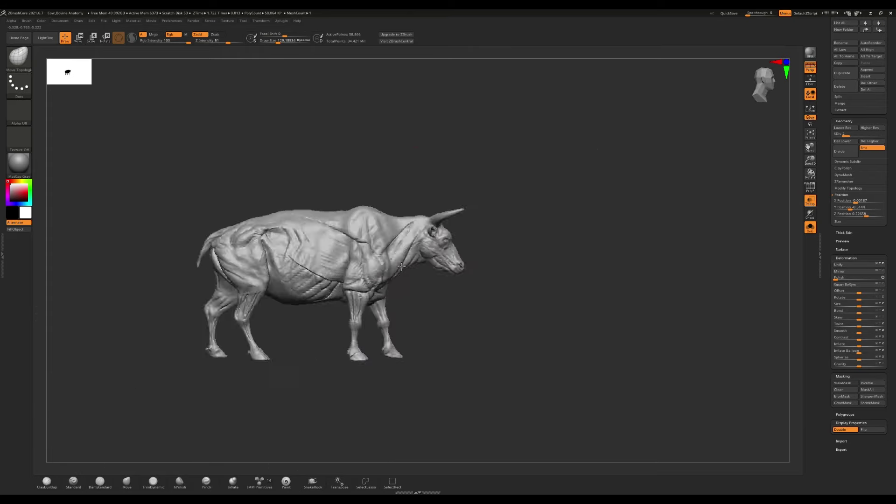